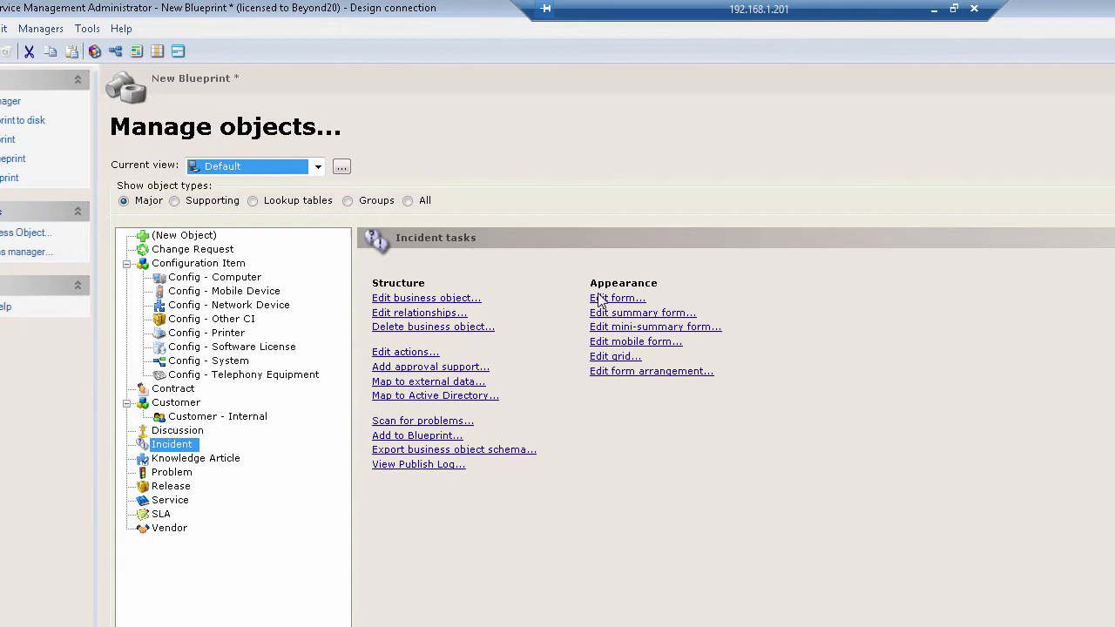
- Open the Default view's Incident form in the designer, then select and deselect its blue left panel
left_click(603, 297)
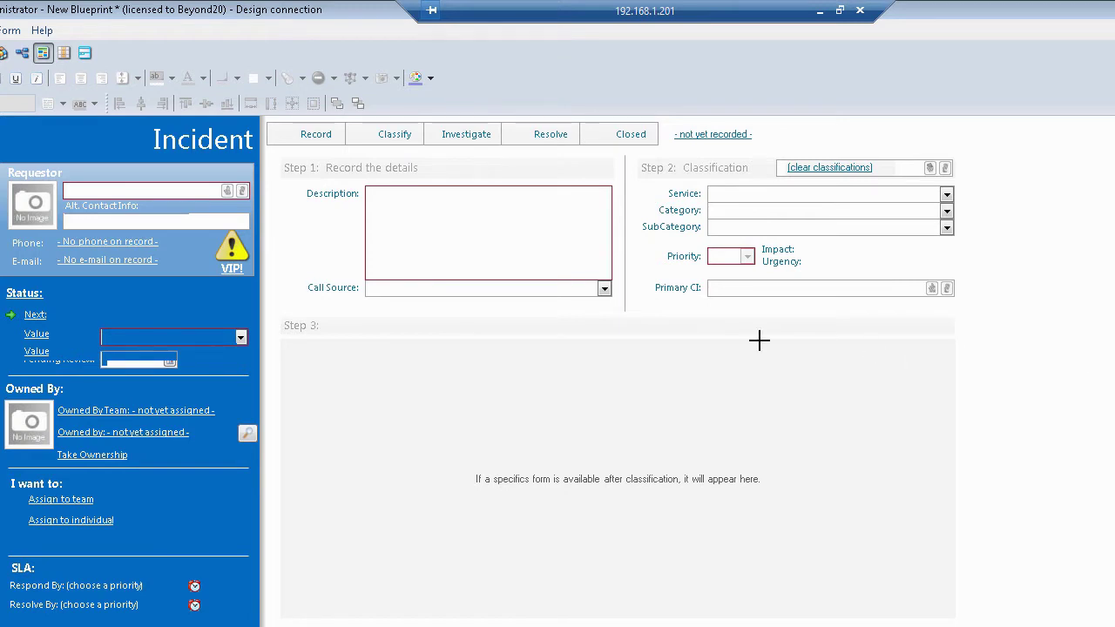
left_click(88, 123)
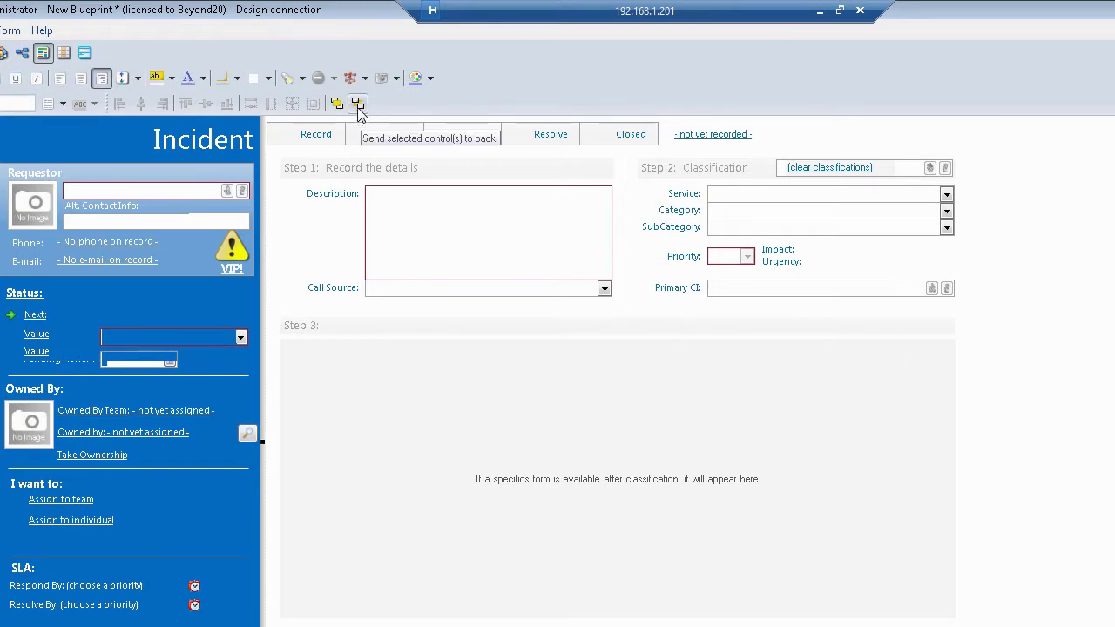
left_click(992, 335)
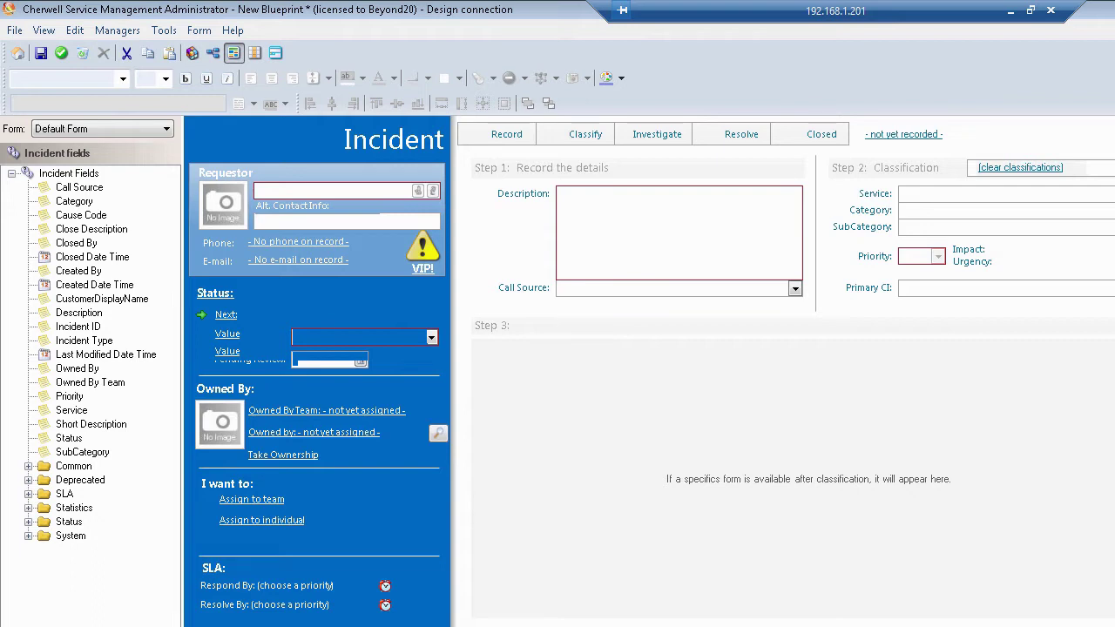
- Cancel the Incident form edits without saving and switch the current view to Demo
left_click(83, 53)
left_click(888, 464)
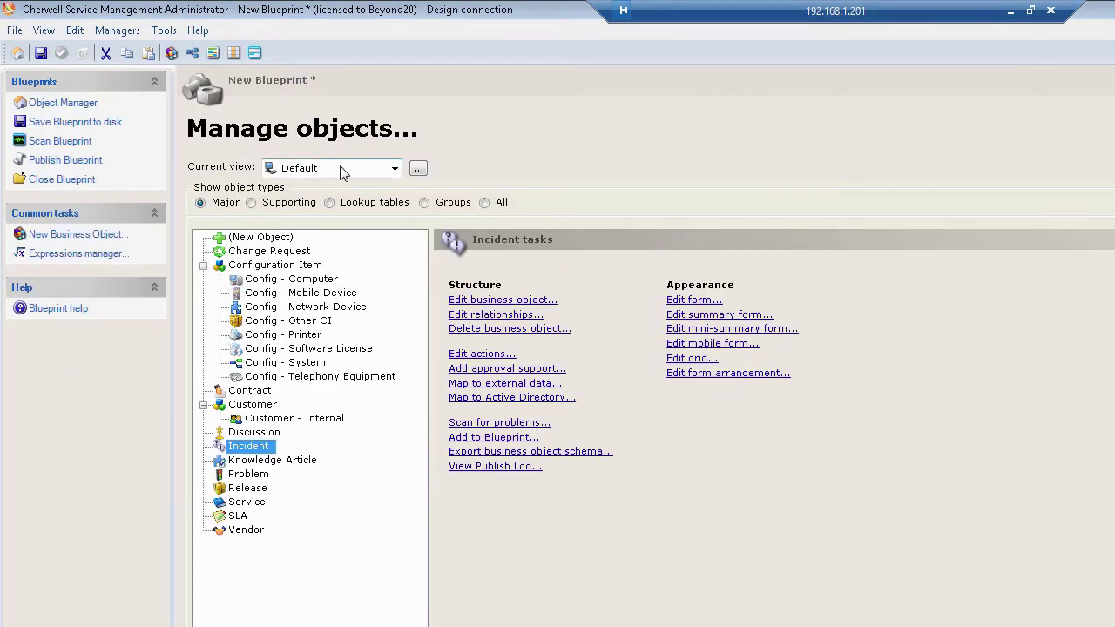
left_click(394, 168)
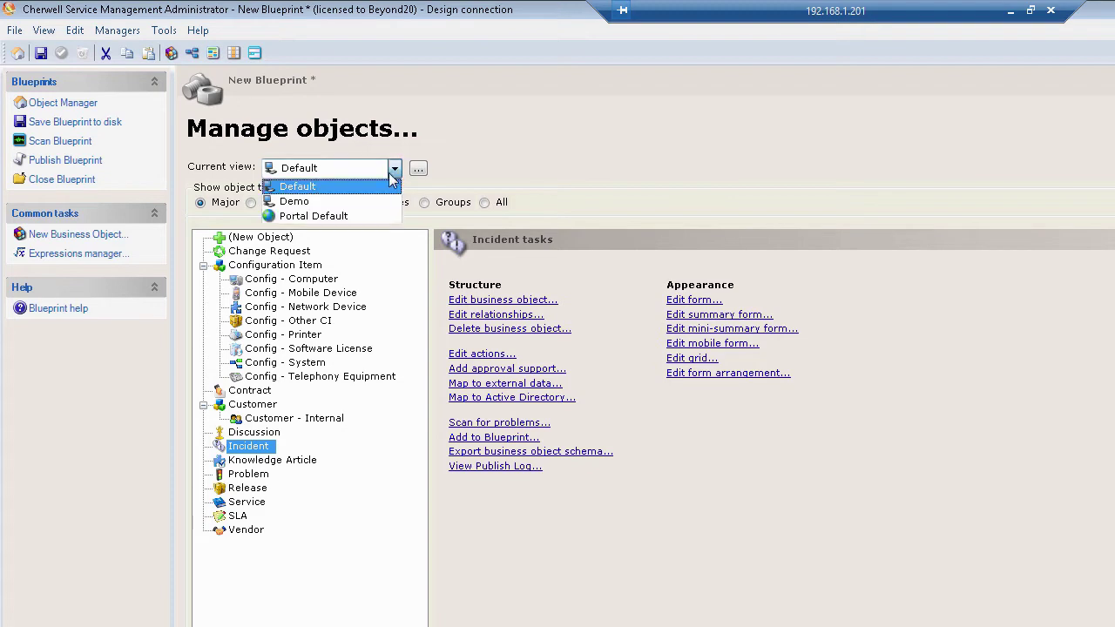
left_click(340, 203)
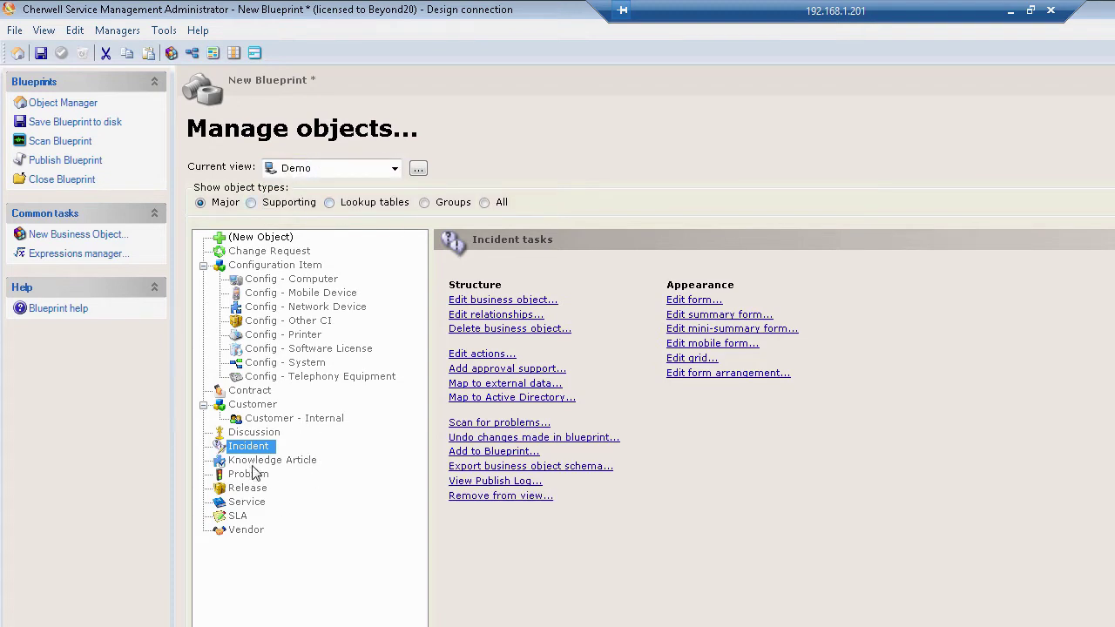
- Reselect the Incident object and confirm Demo remains the current view
left_click(253, 462)
left_click(252, 448)
left_click(393, 169)
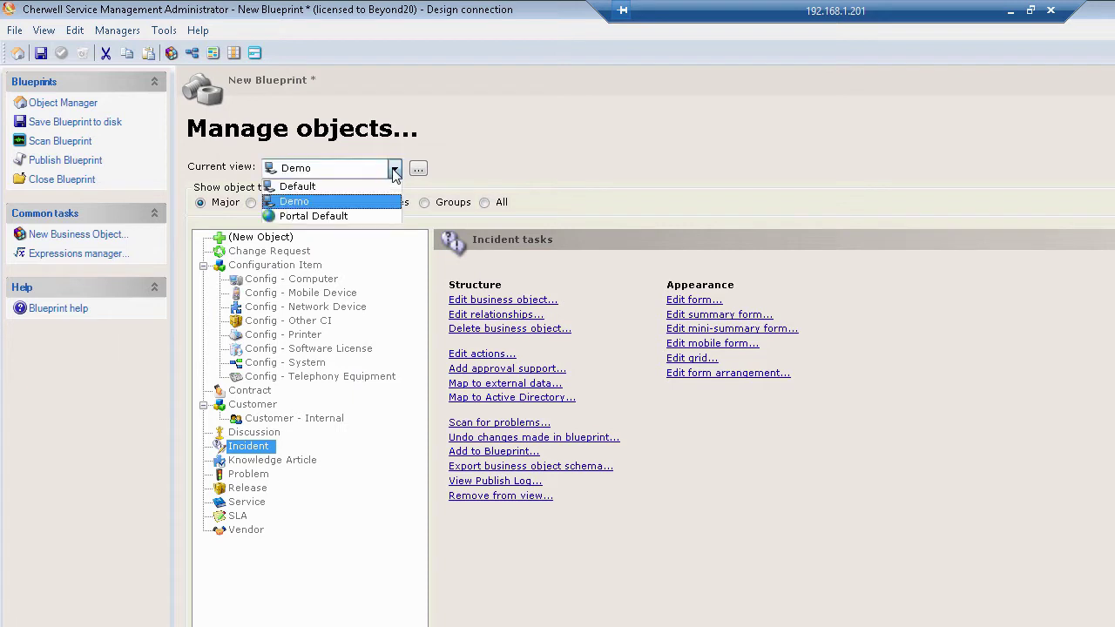
left_click(394, 171)
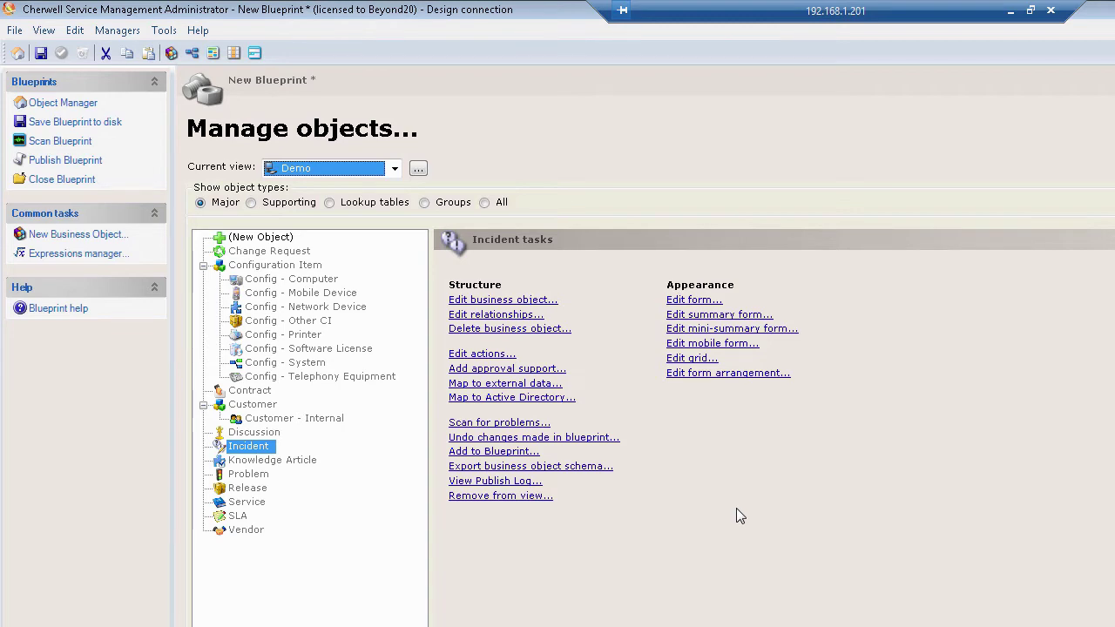
- Open the Demo view's Incident form for editing via 'Edit form...'
left_click(695, 300)
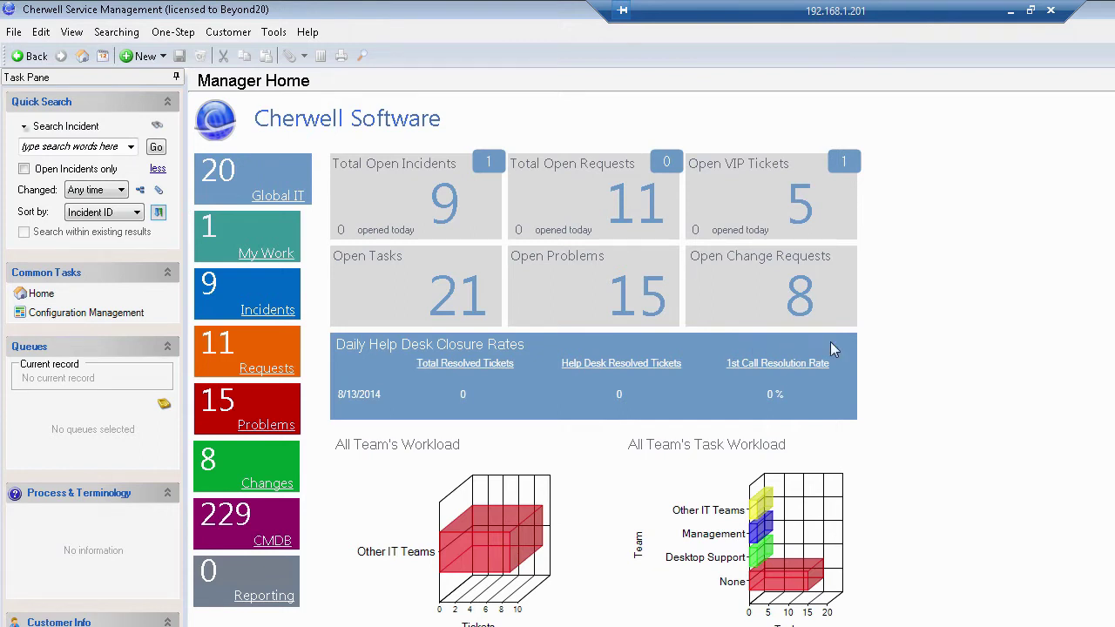
- Open request 100591 from all incidents and browse its Journals, Tasks, Similar Incidents, CIs and SLM History
left_click(155, 148)
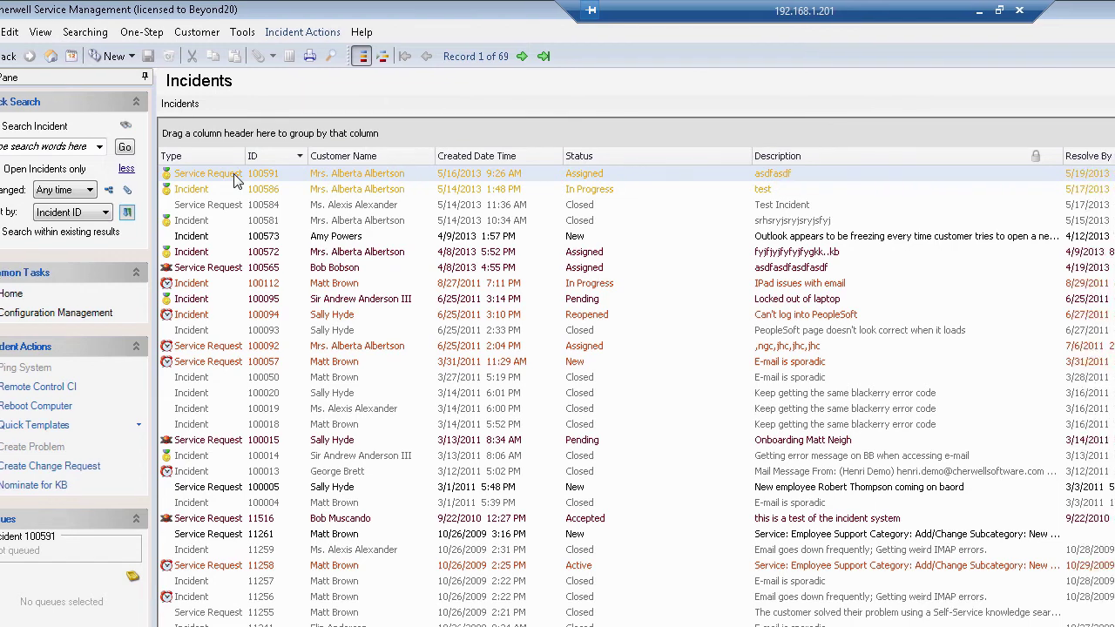
double_click(79, 173)
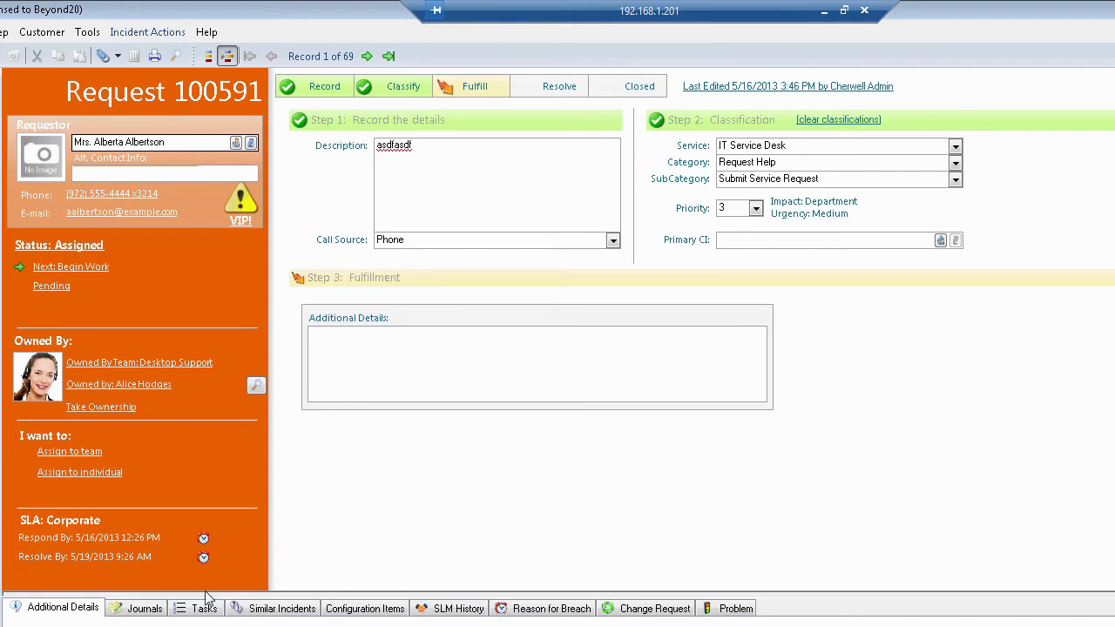
left_click(157, 612)
left_click(201, 610)
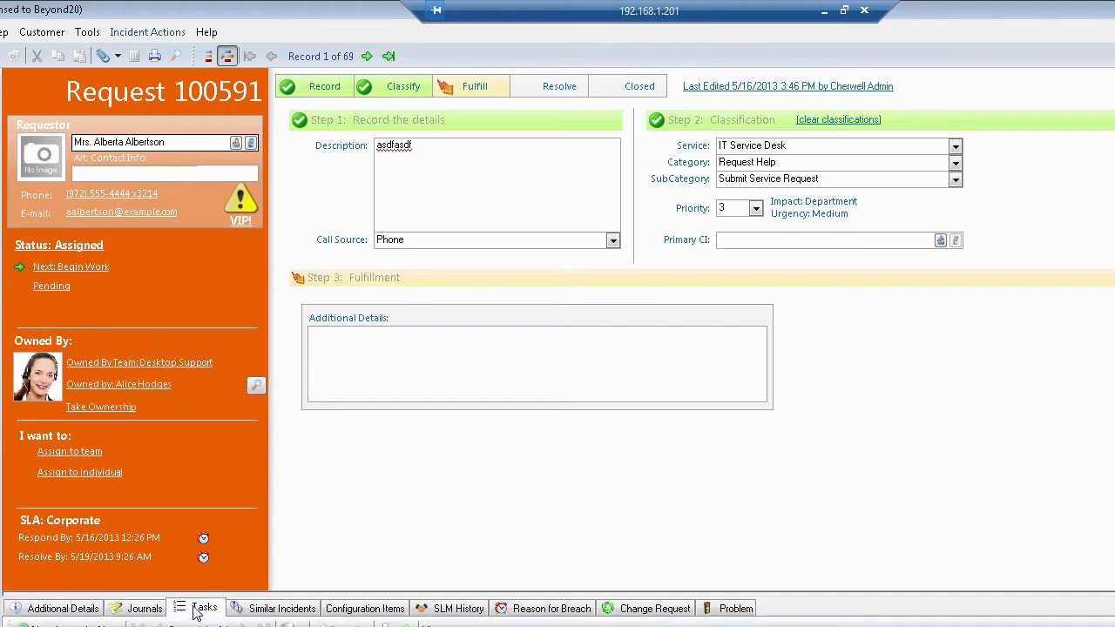
left_click(261, 610)
left_click(353, 609)
left_click(449, 608)
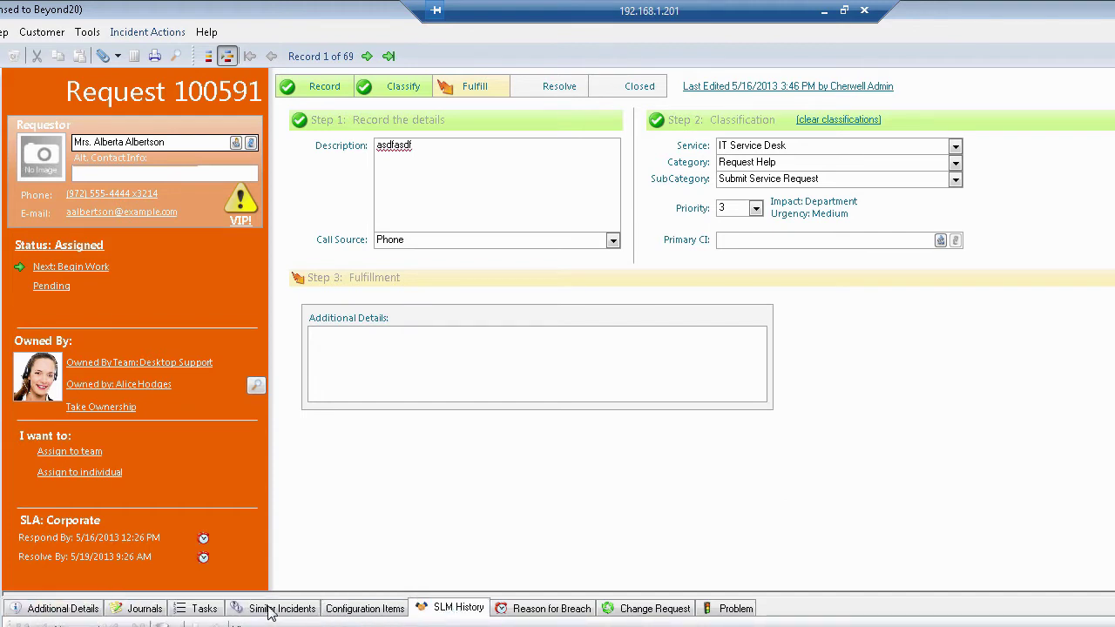
left_click(52, 609)
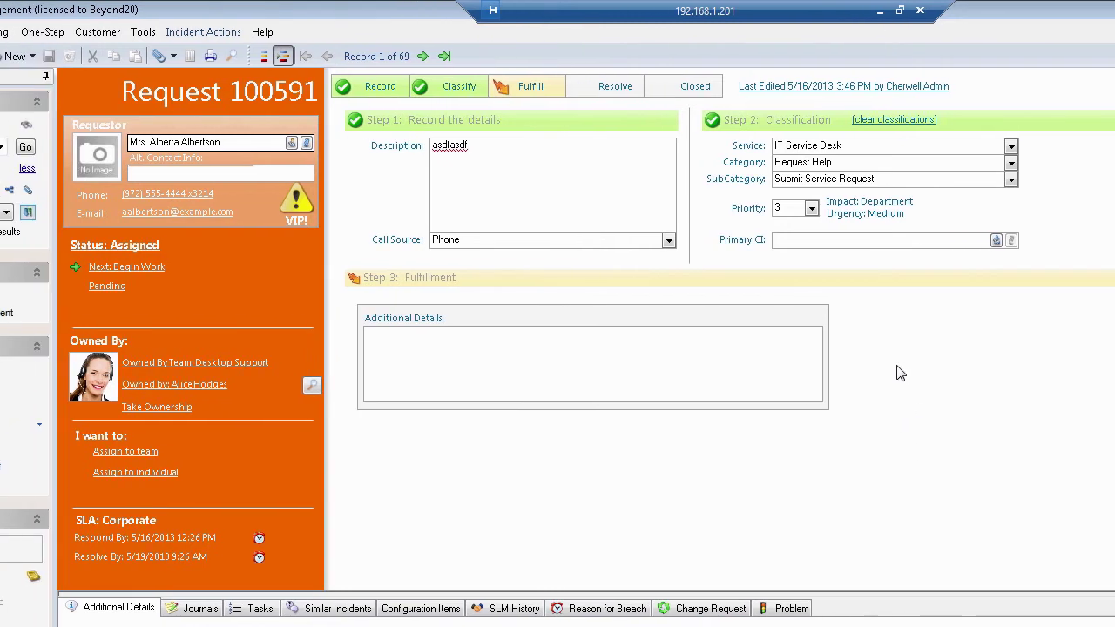
- Change the signed-in user's role to Service Desk through File > Logout, Change role
left_click(14, 32)
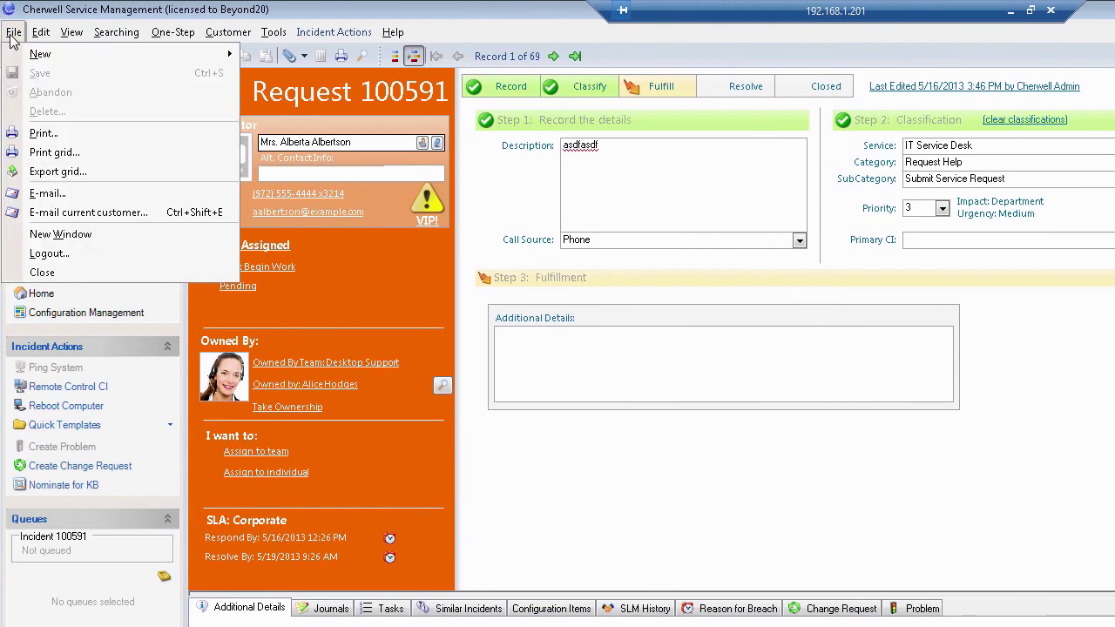
left_click(51, 252)
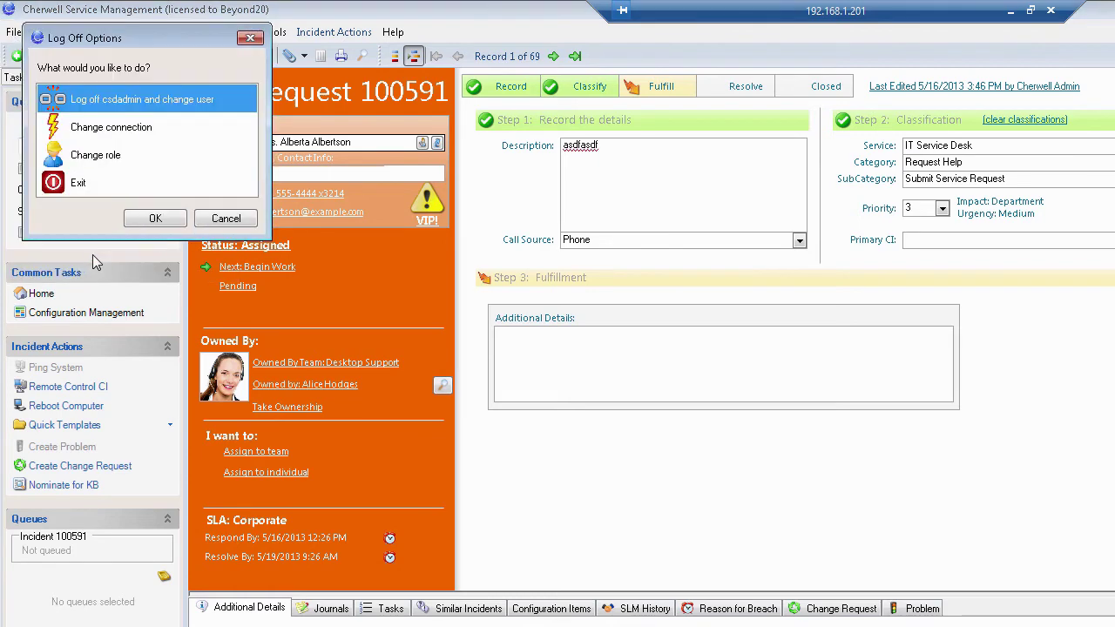
left_click(97, 157)
left_click(155, 219)
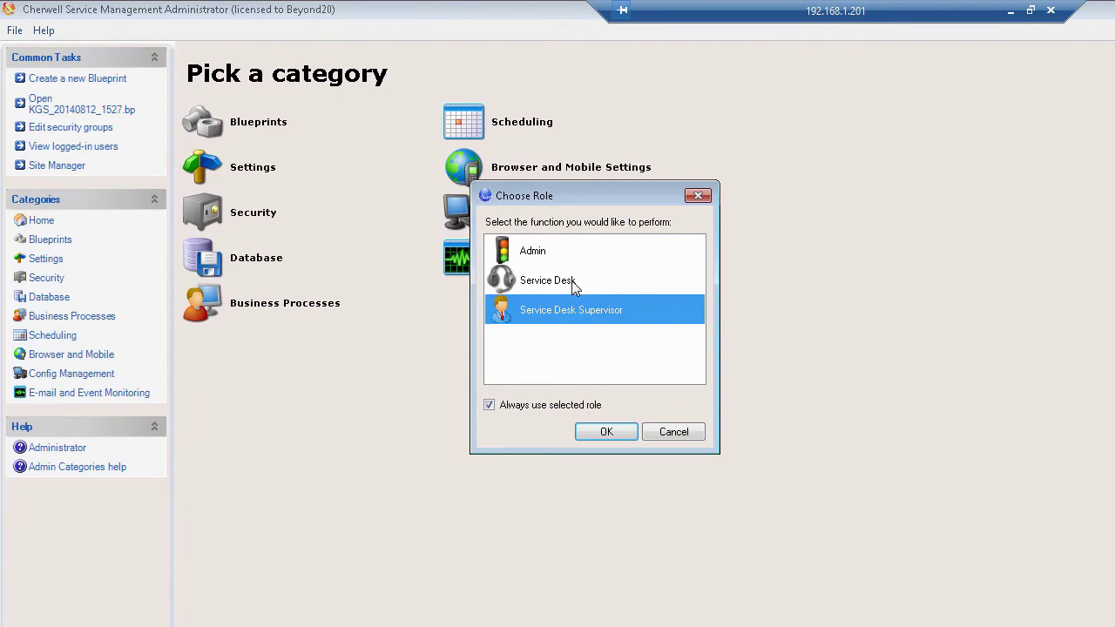
left_click(573, 287)
left_click(607, 432)
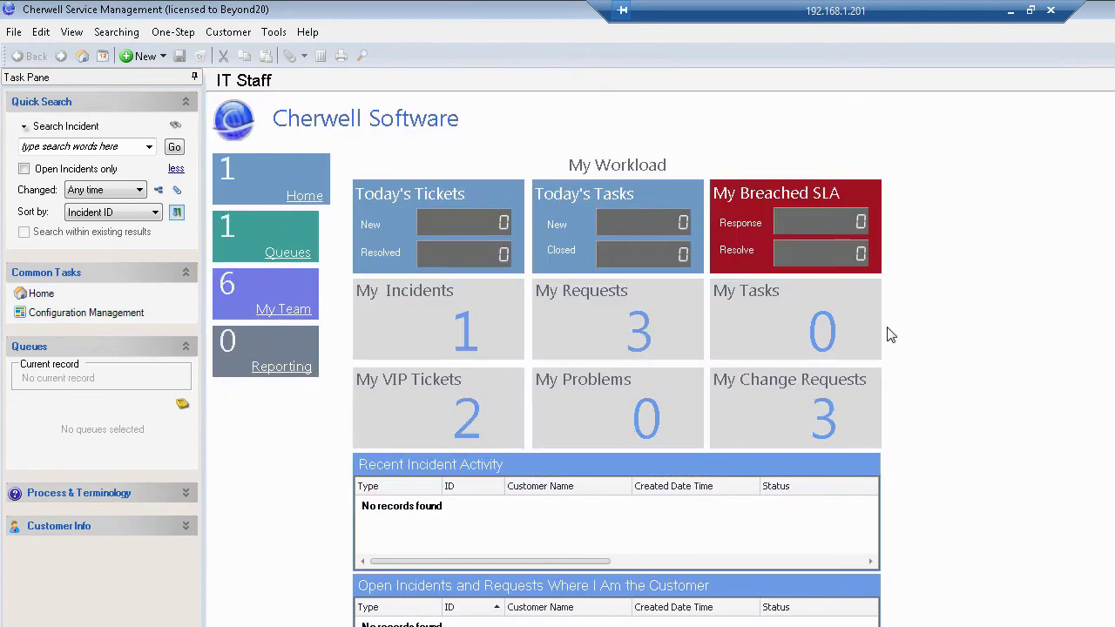
- Open Service Request 100591 as Service Desk and check its Journals, Tasks, Similar Incidents and Configuration Items
left_click(174, 147)
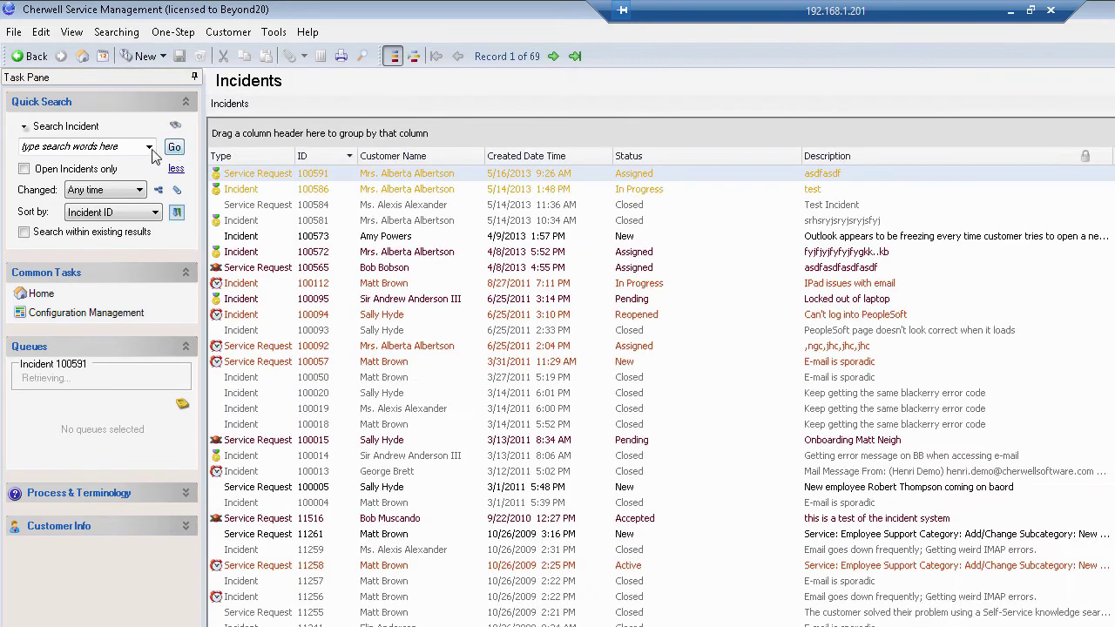
double_click(259, 178)
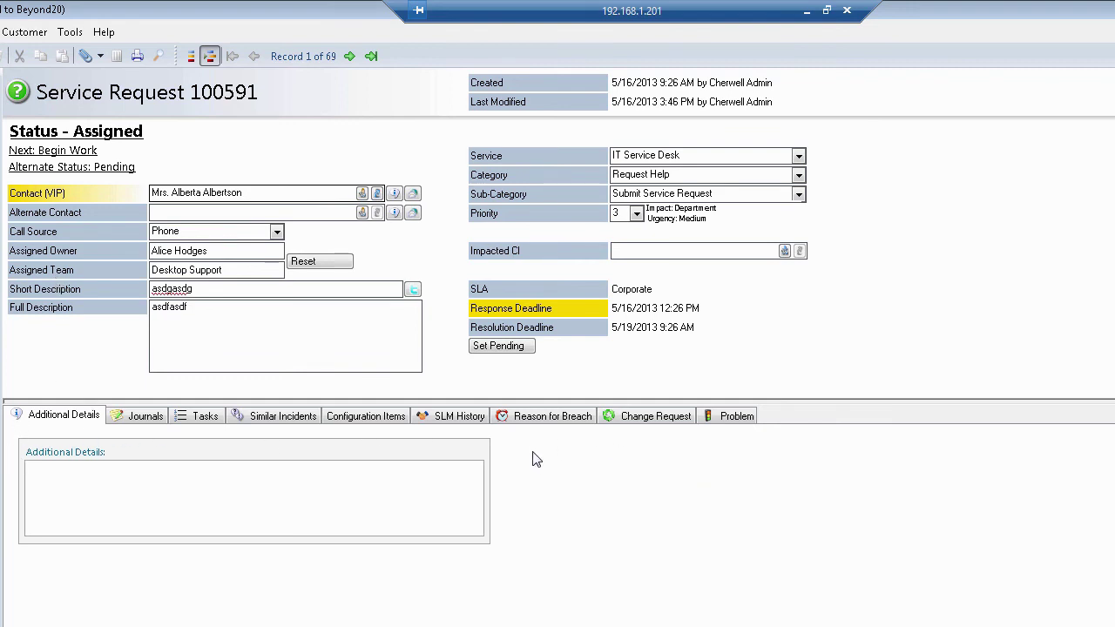
left_click(146, 418)
left_click(203, 417)
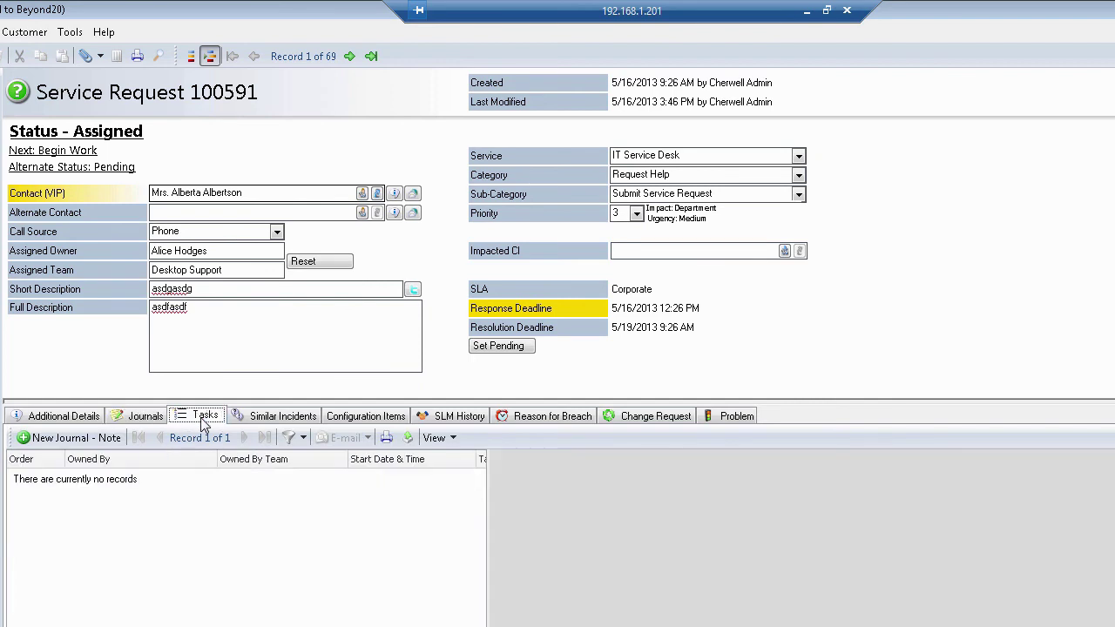
left_click(260, 418)
left_click(353, 418)
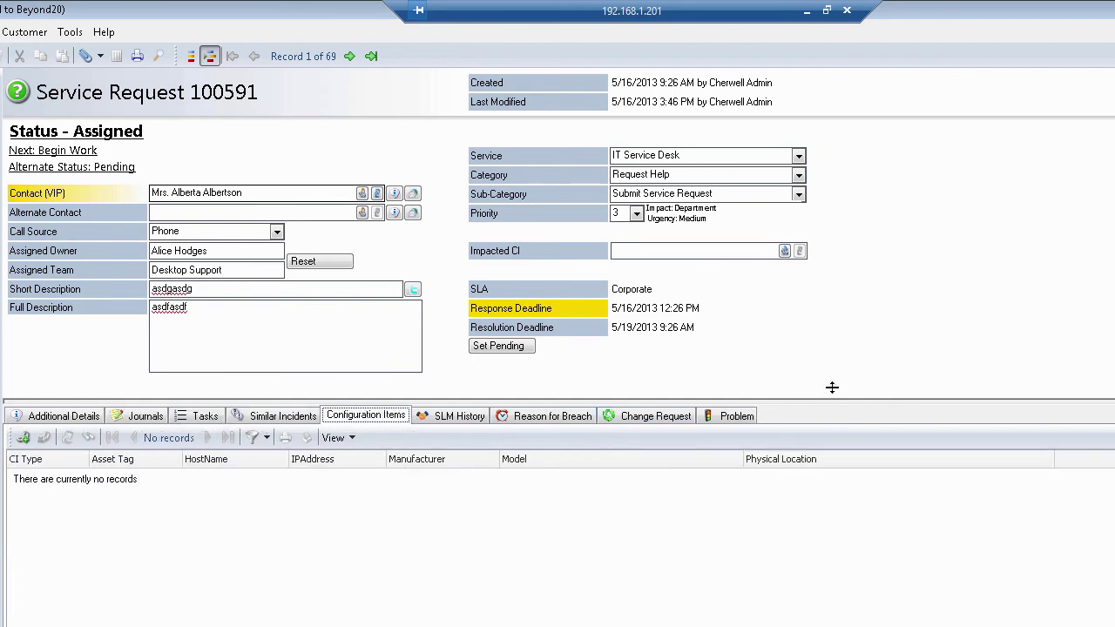